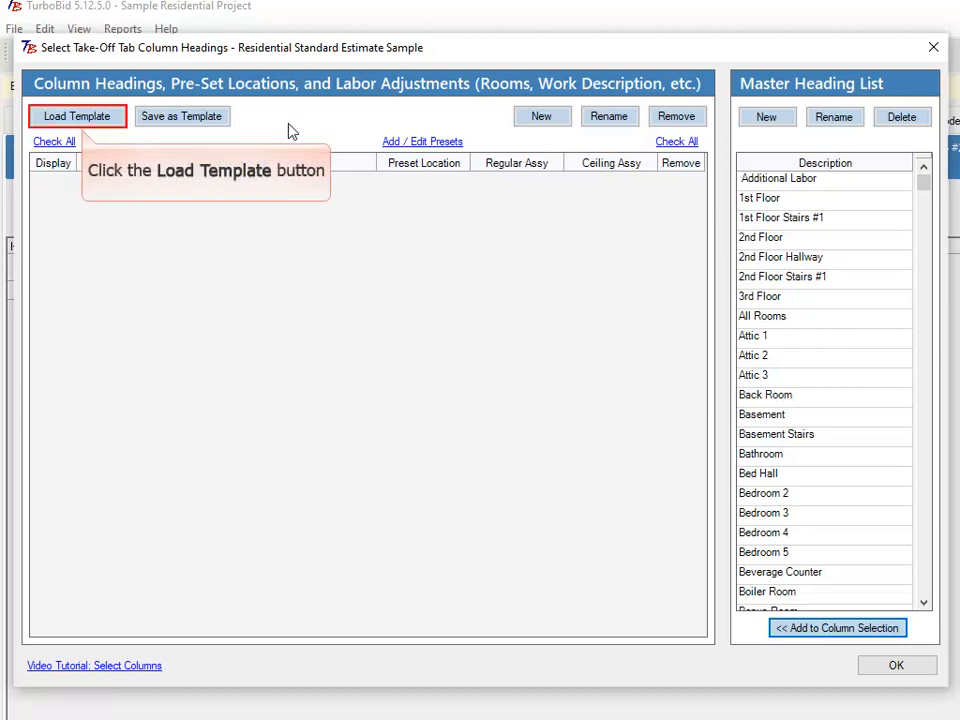
# - Start loading a column heading template and open the Electrical template folder
pyautogui.click(101, 117)
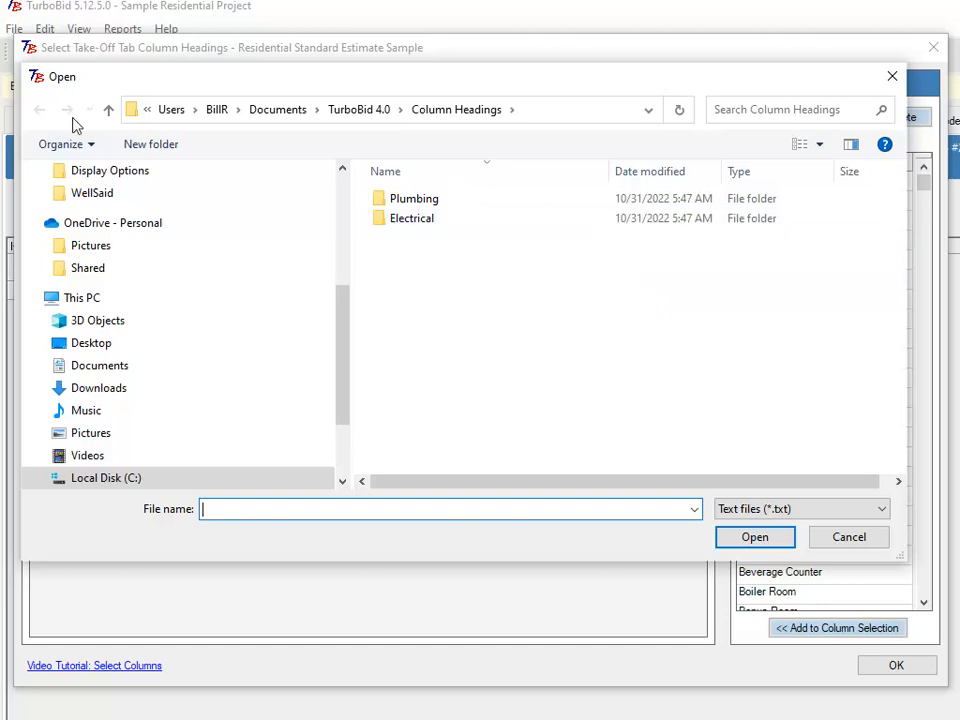
pyautogui.doubleClick(414, 219)
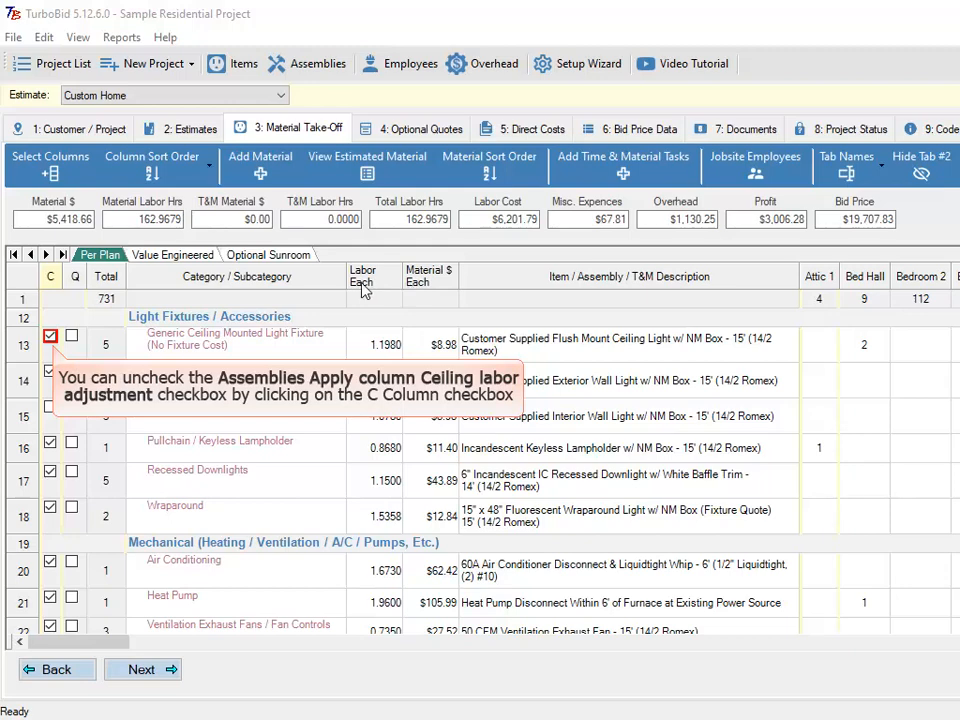
# - Turn off the ceiling labor adjustment for the Generic Ceiling Mounted Light Fixture assembly in row 13
pyautogui.click(49, 338)
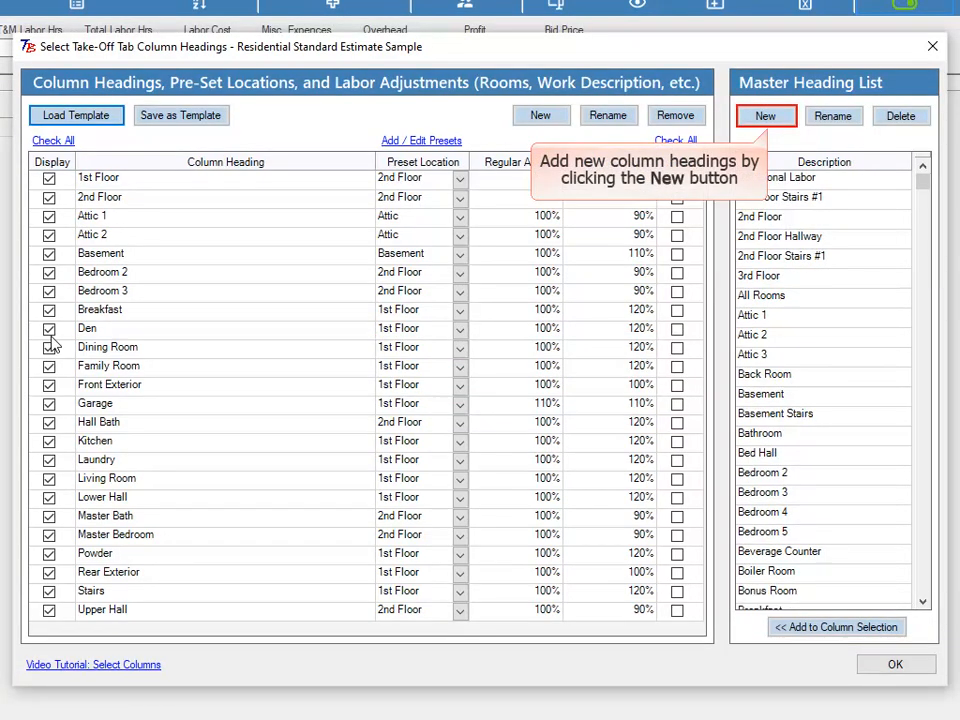
# - Add a new column heading named Rear Balcony to the Master Heading List
pyautogui.click(765, 116)
pyautogui.write('Rear Balcony')
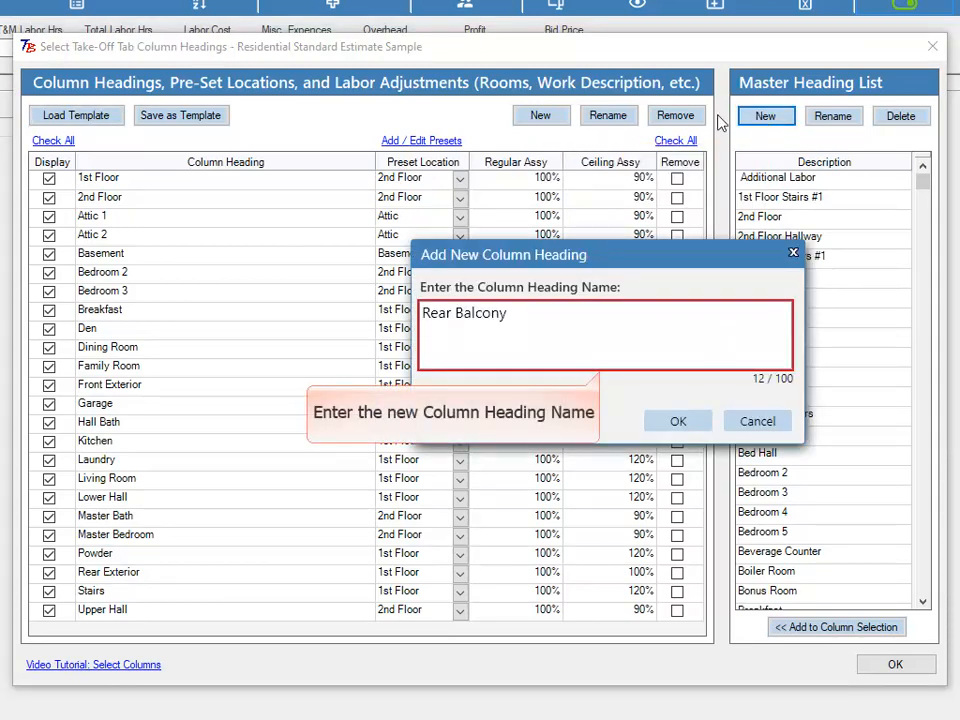
pyautogui.press('BackSpace')
pyautogui.press('BackSpace')
pyautogui.write('ny')
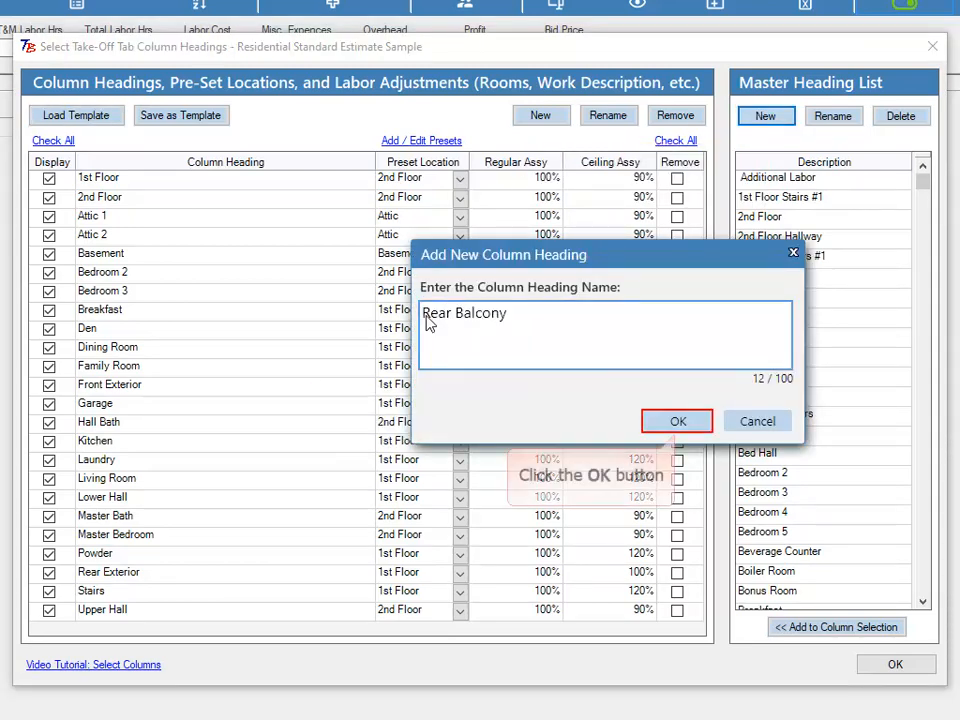
pyautogui.click(680, 422)
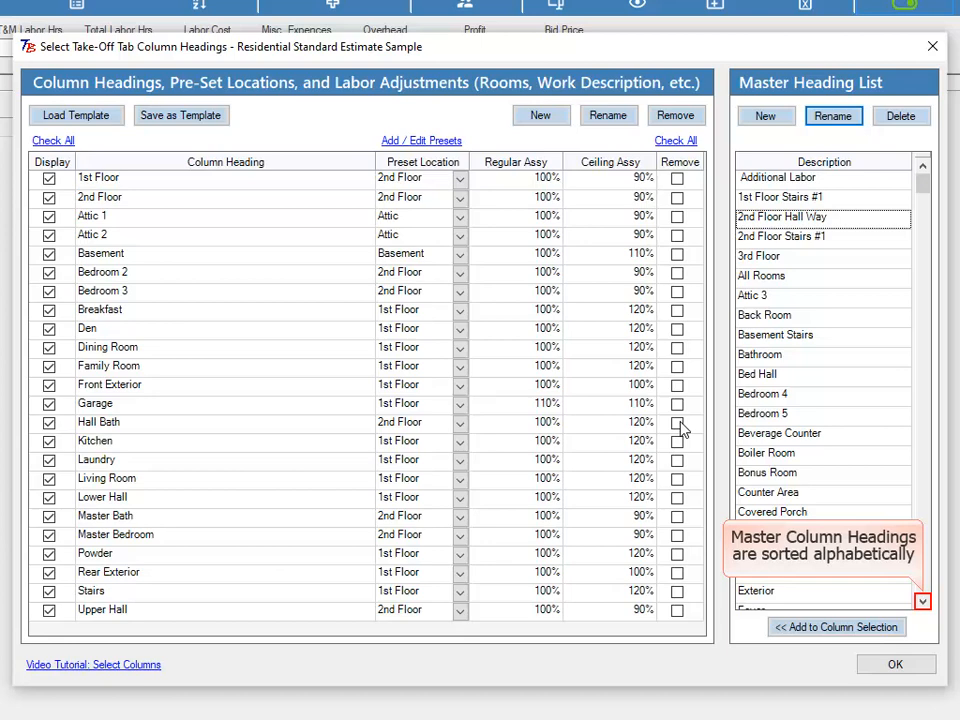
# - Delete the Rear Balcony heading from the Master Heading List and confirm the deletion
pyautogui.click(922, 602)
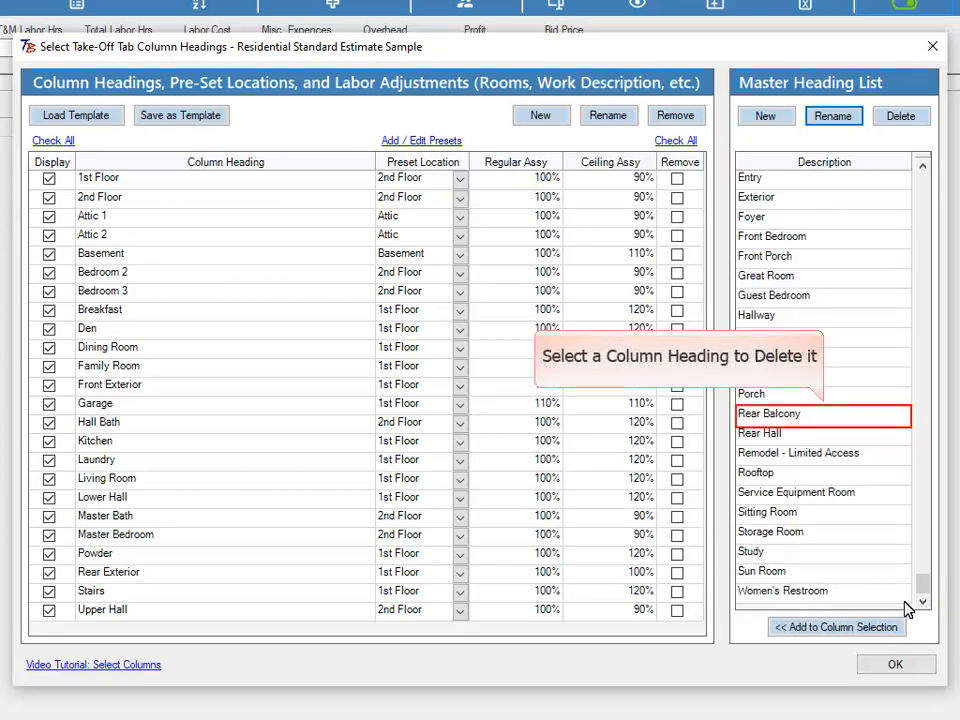
pyautogui.click(795, 416)
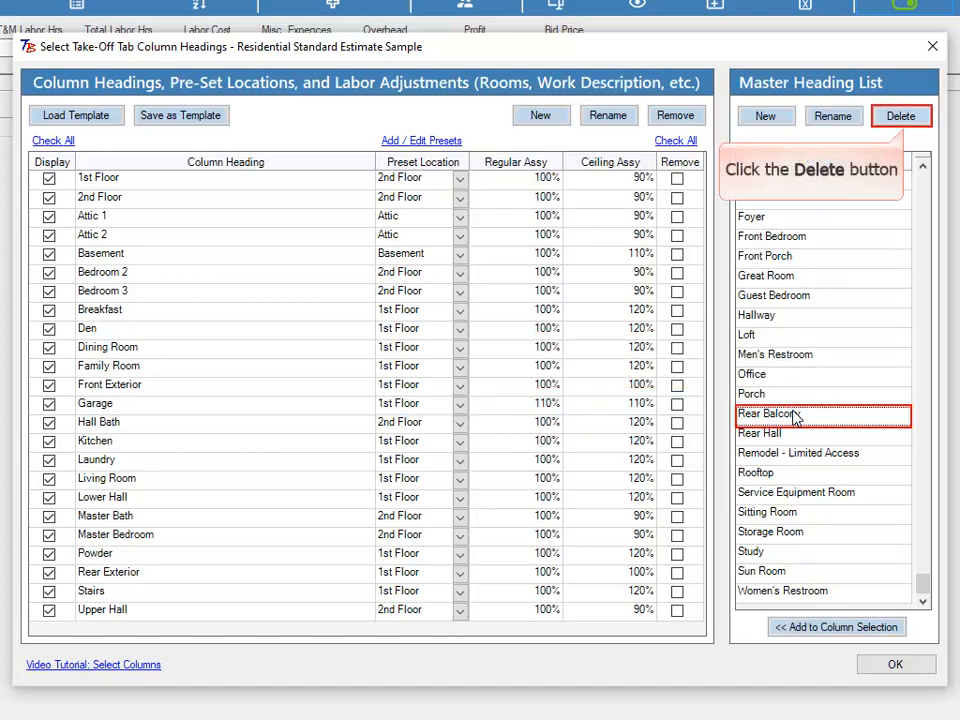
pyautogui.click(912, 118)
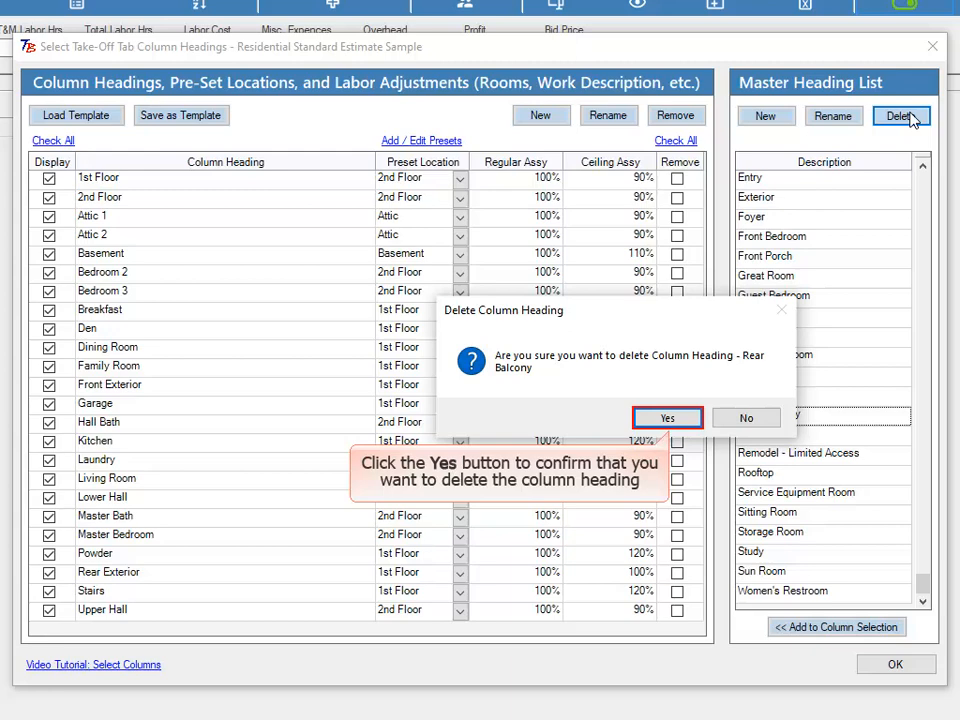
pyautogui.click(672, 419)
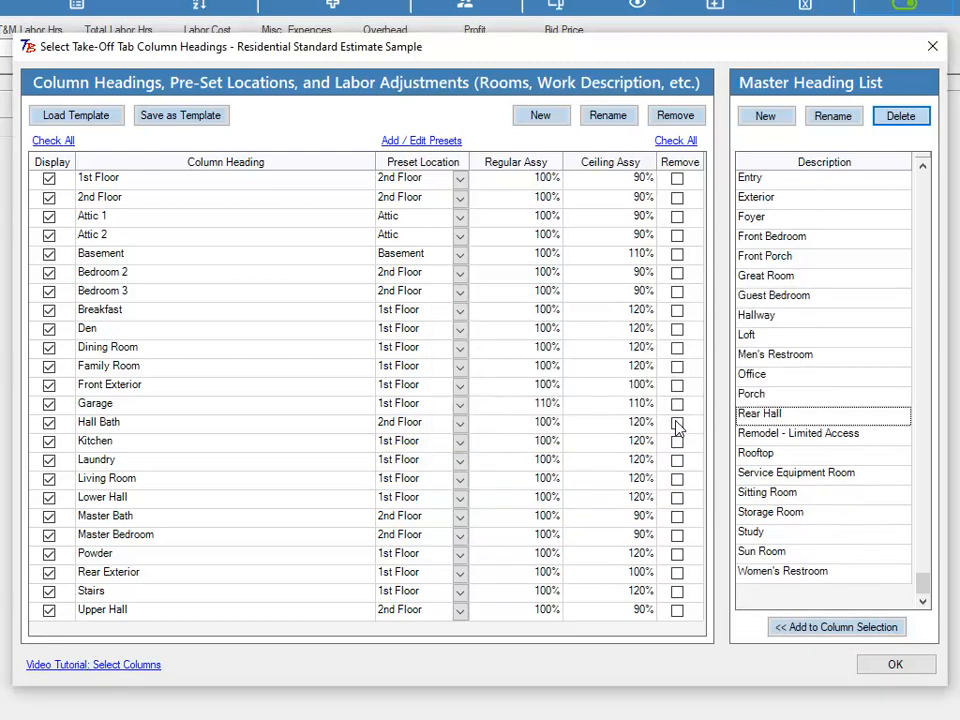
# - Rename the 2nd Floor Hallway heading in the Master Heading List to 2nd Floor Hall Way
pyautogui.click(922, 173)
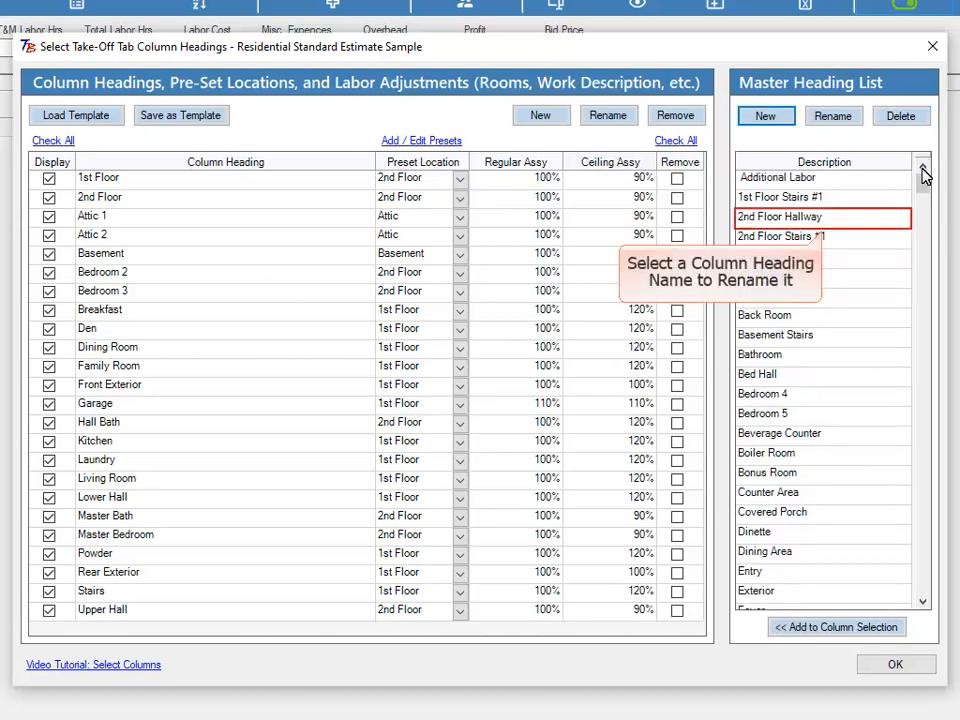
pyautogui.click(766, 220)
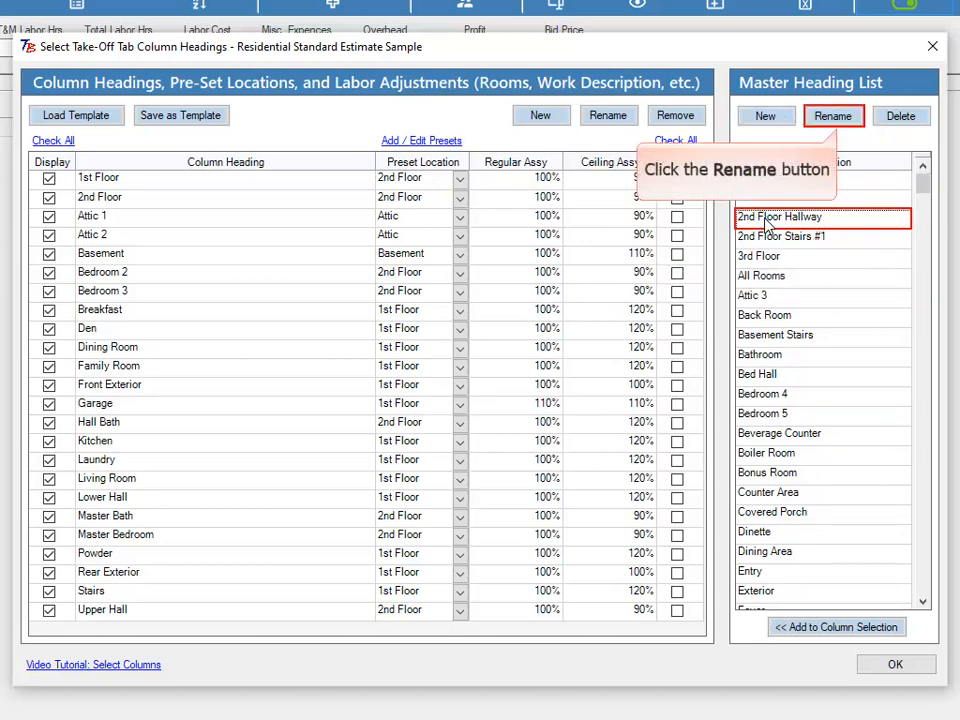
pyautogui.click(831, 117)
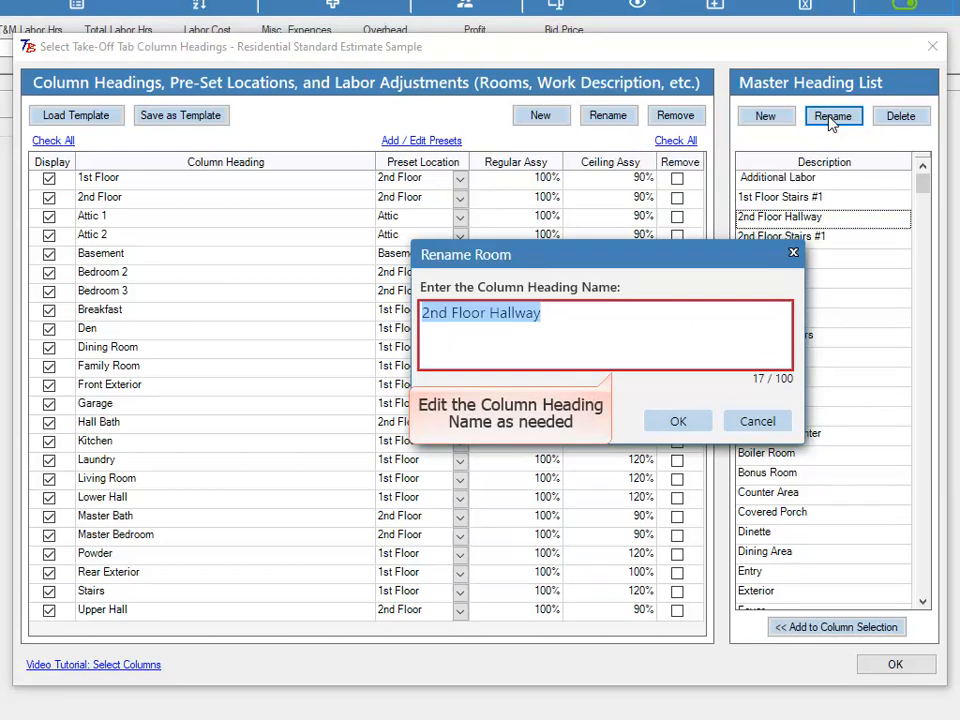
pyautogui.click(516, 318)
pyautogui.press('Delete')
pyautogui.write('W')
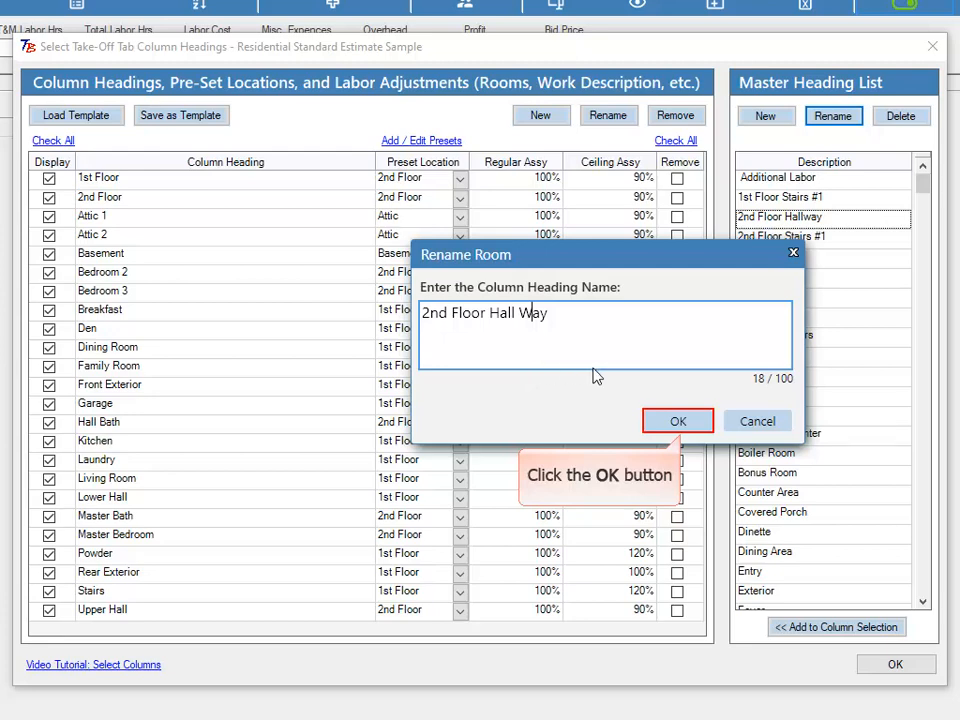
pyautogui.click(677, 421)
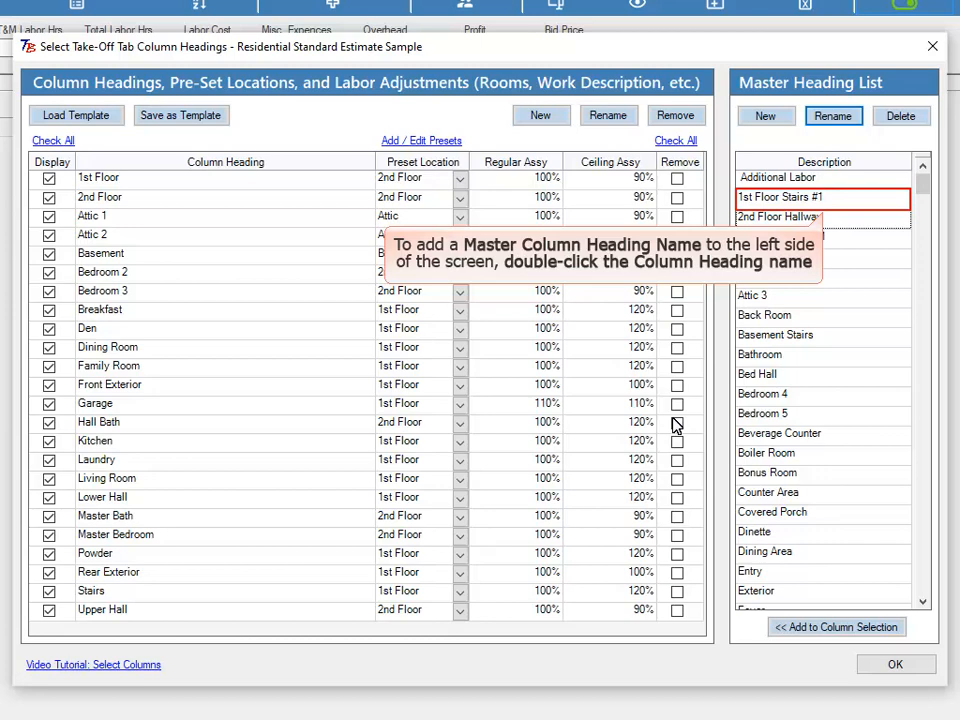
# - Add the master headings 1st Floor Stairs #1 and 2nd Floor Stairs #1 to the estimate's column selection
pyautogui.doubleClick(765, 198)
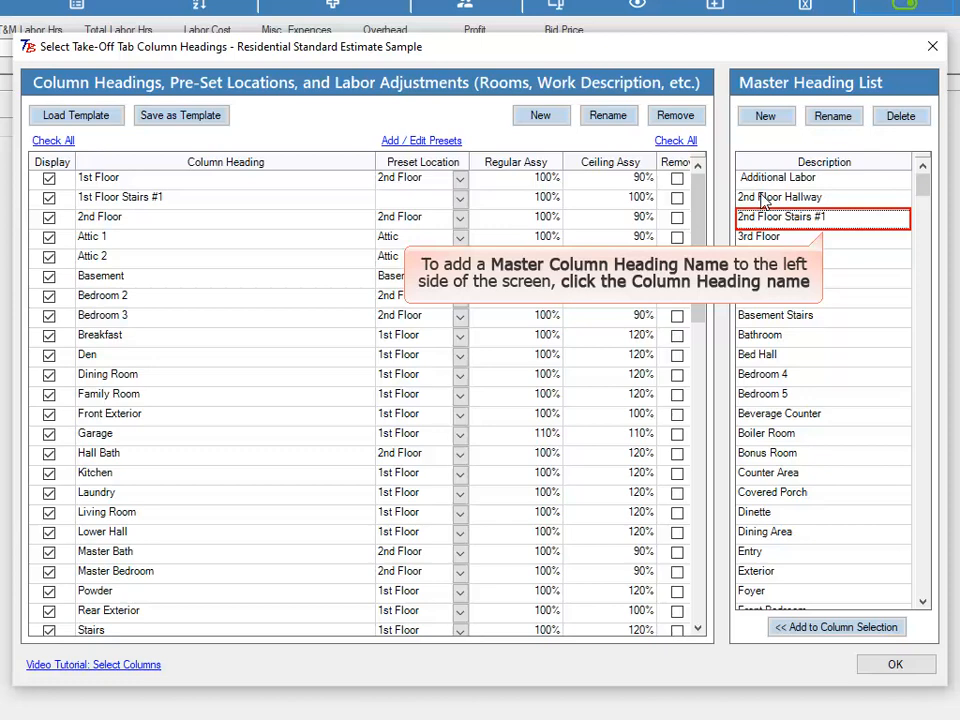
pyautogui.click(784, 223)
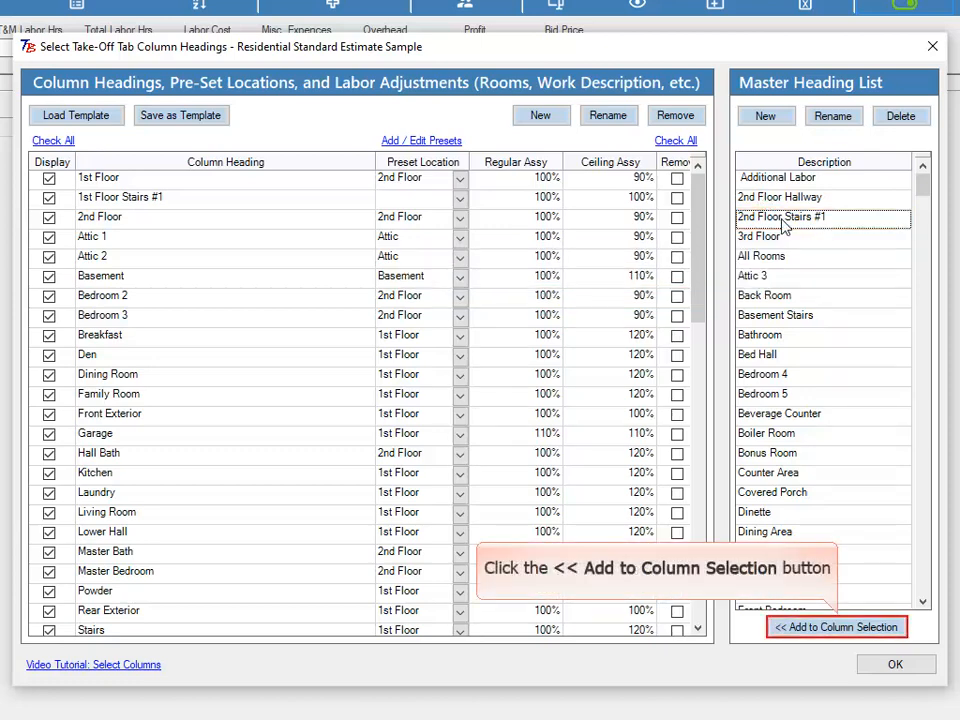
pyautogui.click(828, 628)
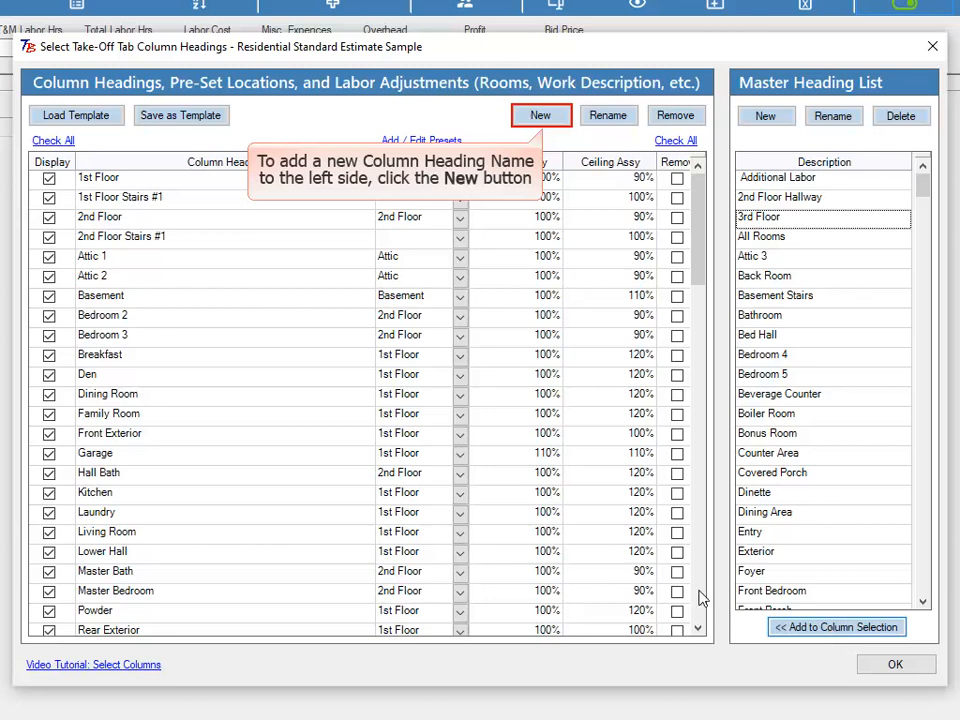
# - Add a new heading named 2nd Floor Hallway to the column selection and set its preset location to 2nd Floor
pyautogui.click(546, 117)
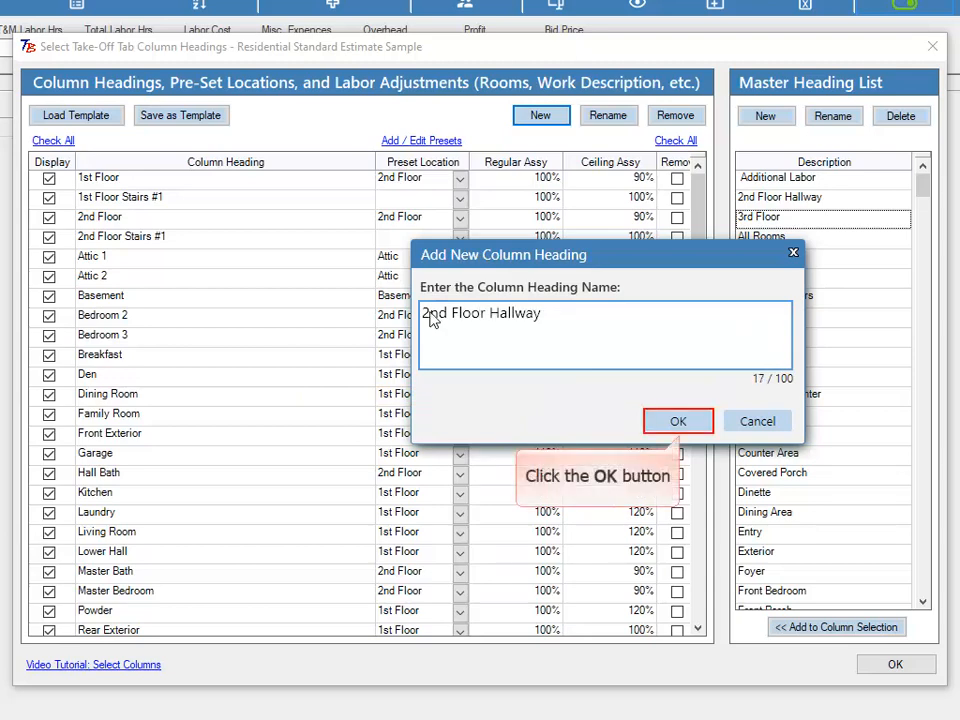
pyautogui.click(688, 422)
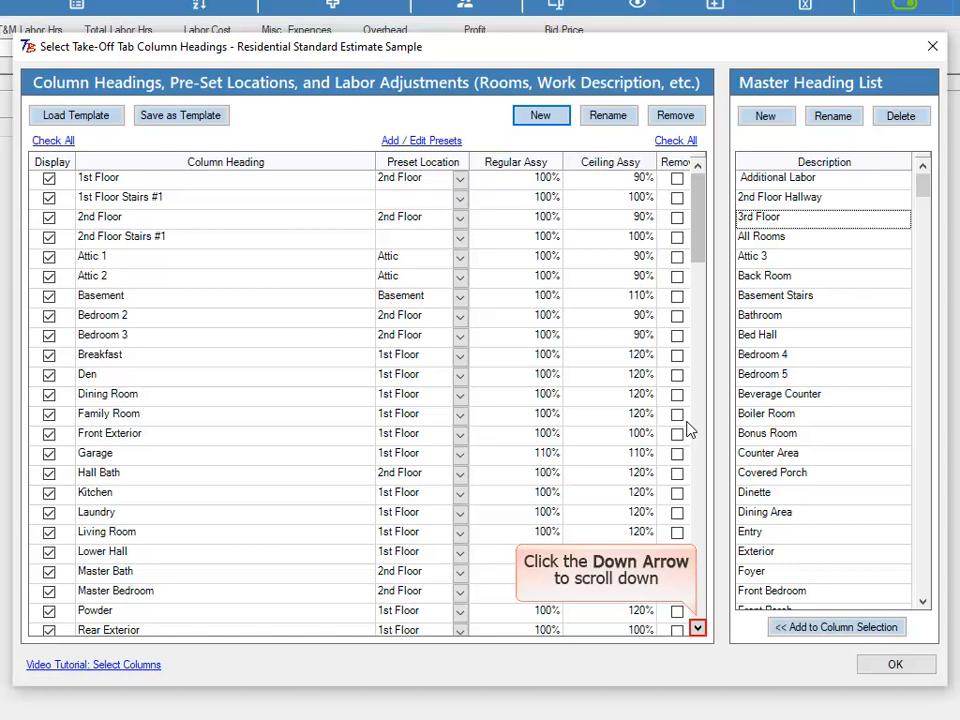
pyautogui.click(697, 629)
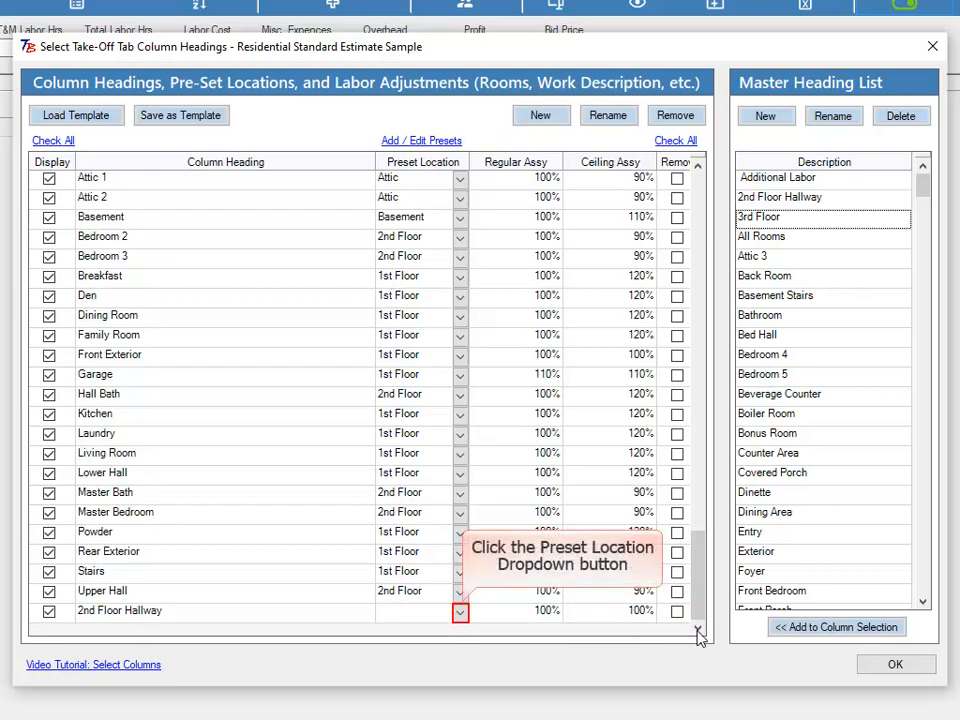
pyautogui.click(460, 612)
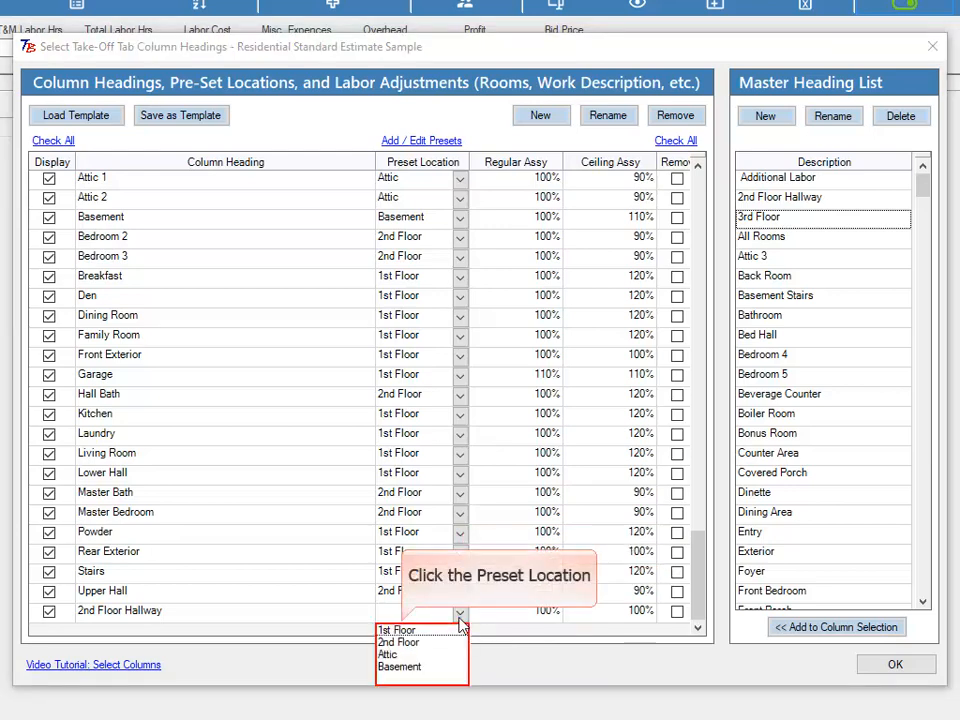
pyautogui.click(398, 642)
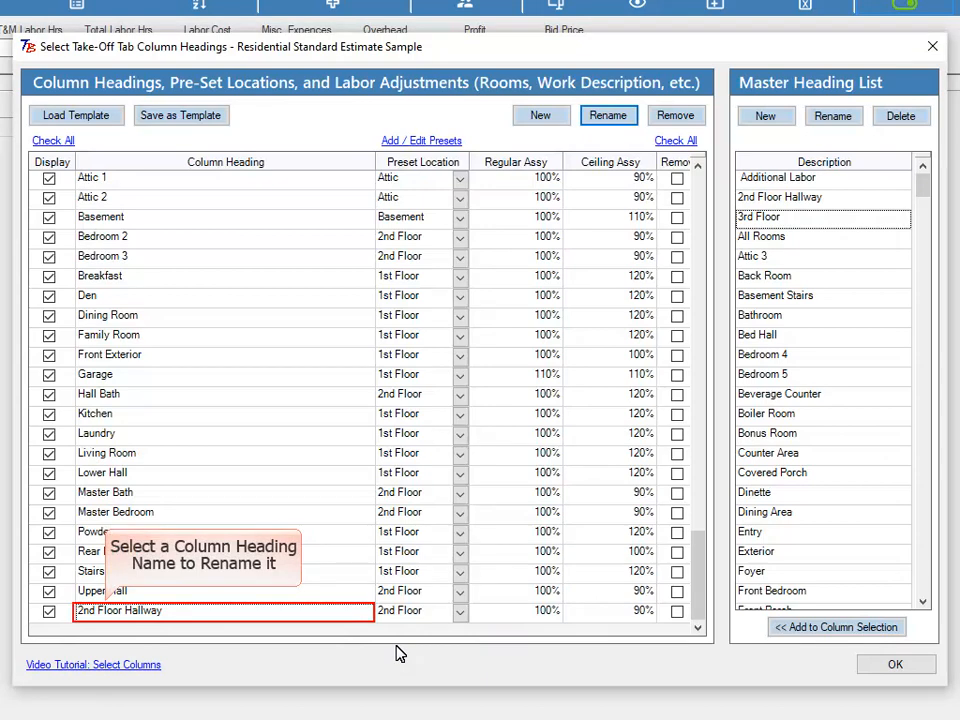
# - Rename the 2nd Floor Hallway heading in the estimate's column selection to 2nd Floor Hall Way
pyautogui.click(233, 616)
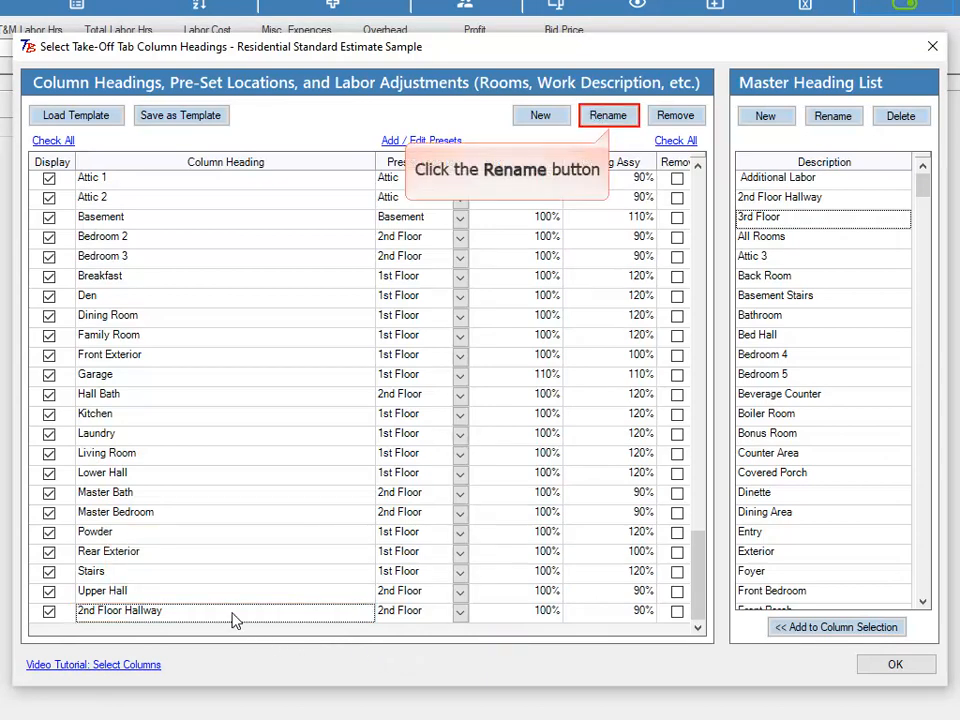
pyautogui.click(610, 117)
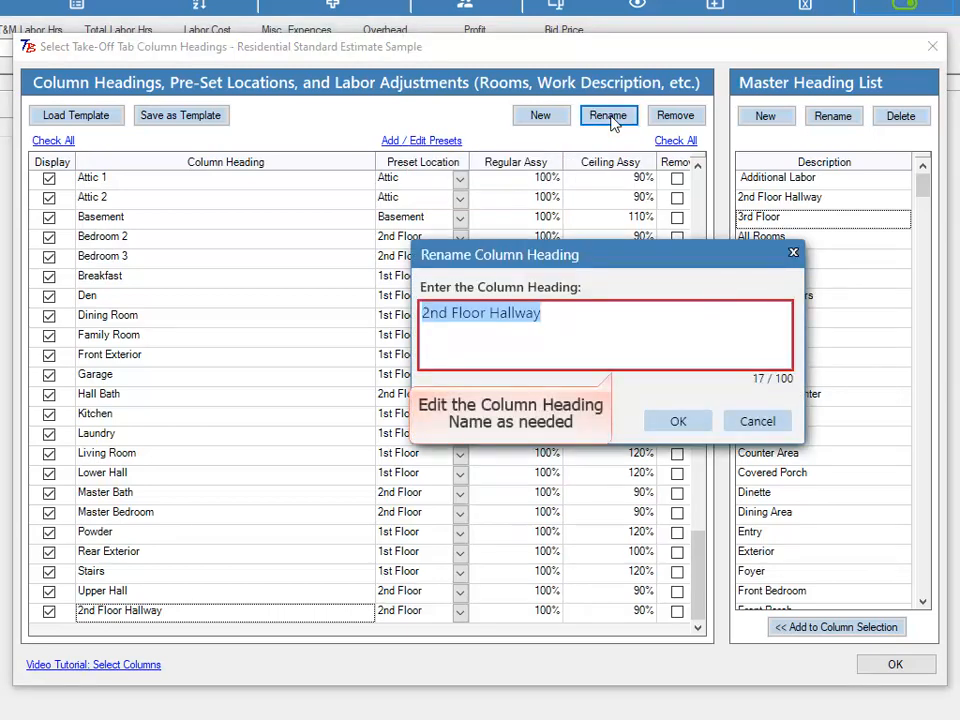
pyautogui.click(517, 318)
pyautogui.press('Delete')
pyautogui.write('W')
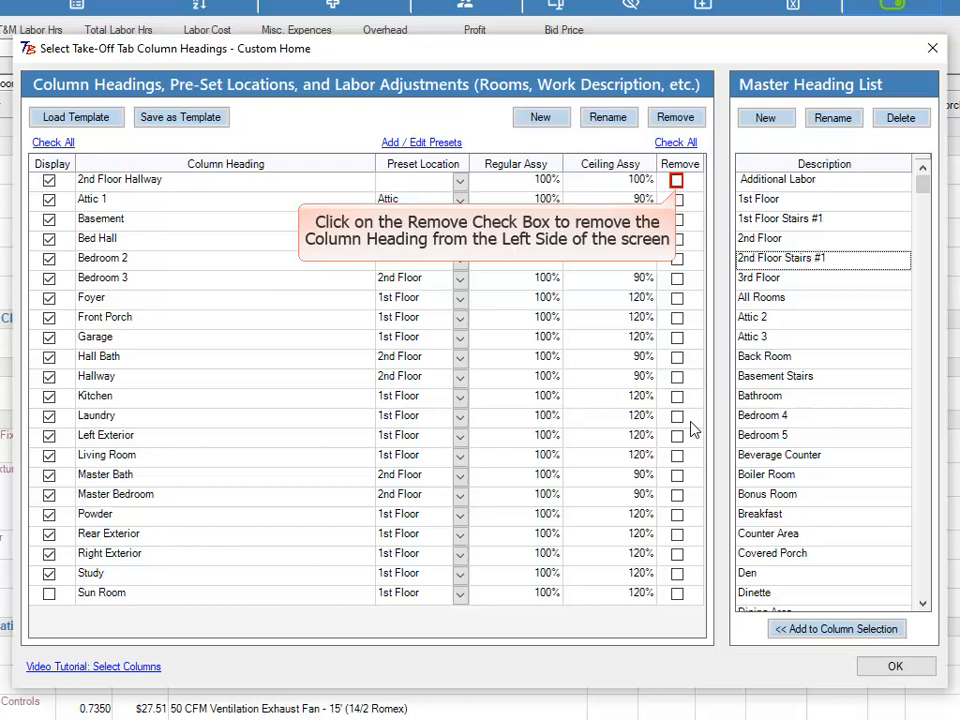
# - Remove the 2nd Floor Hallway heading from the Custom Home column selection and open the preset locations for editing
pyautogui.click(677, 181)
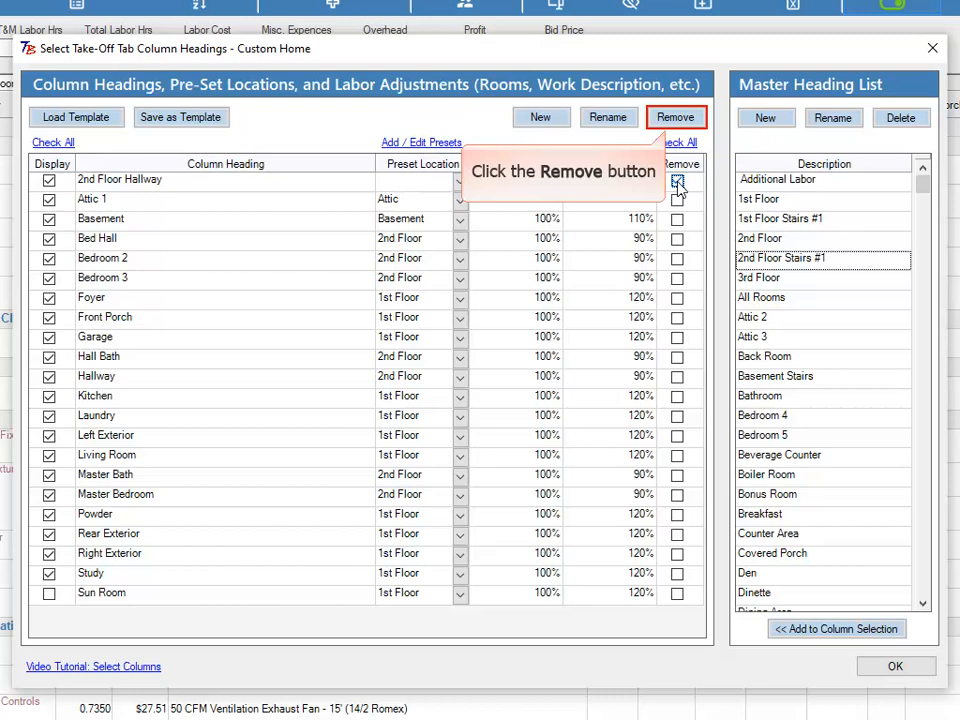
pyautogui.click(675, 117)
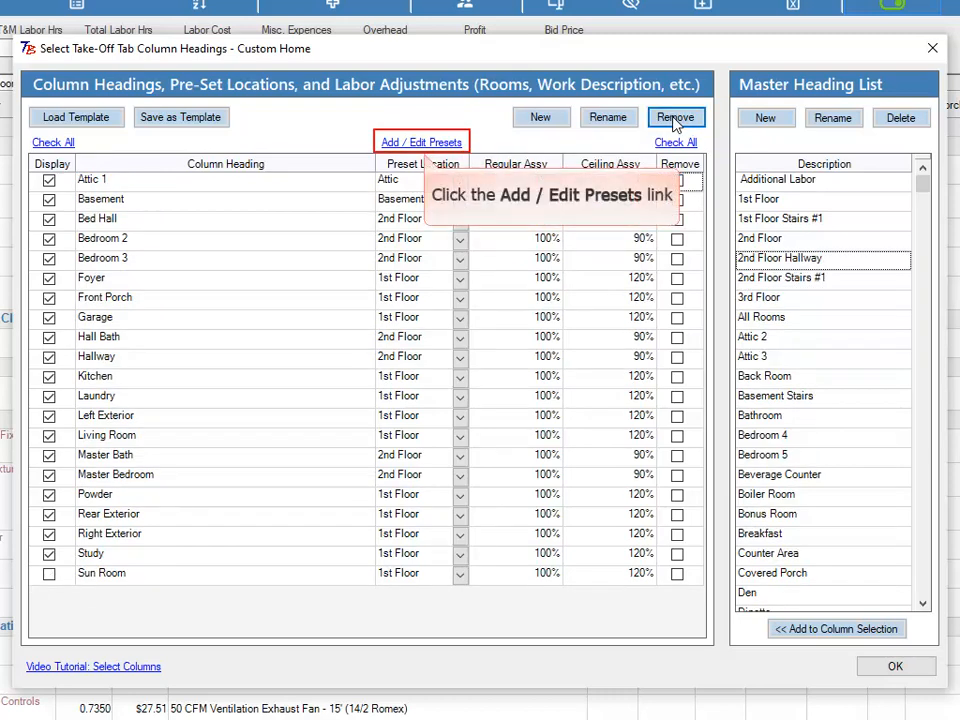
pyautogui.click(421, 142)
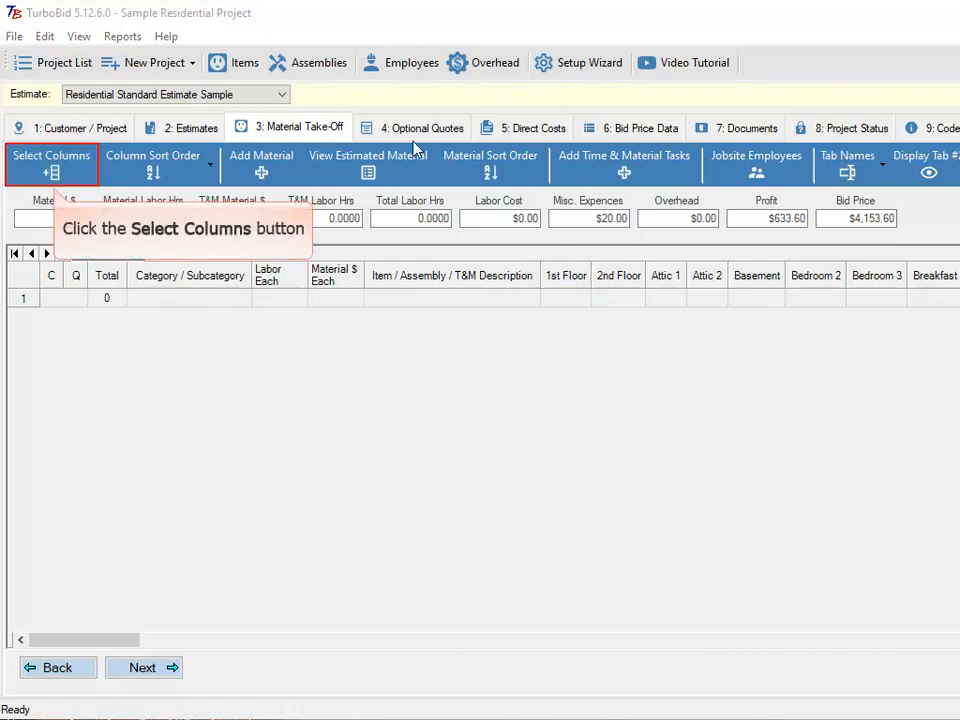
# - Hide the 1st Floor column in the material take-off of the Residential Standard Estimate Sample
pyautogui.click(52, 165)
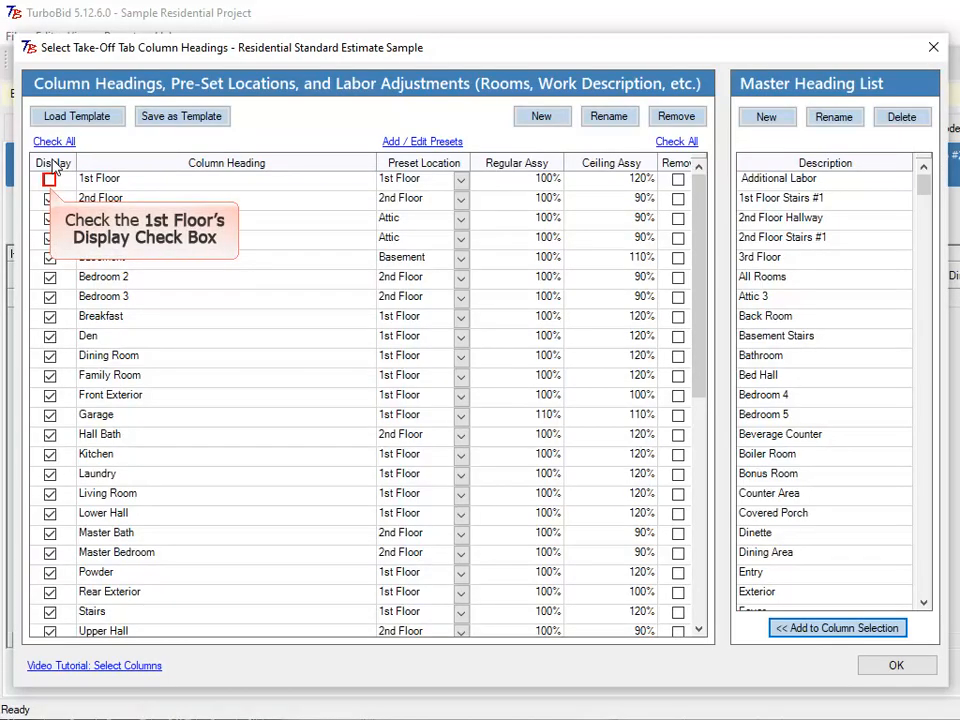
pyautogui.click(49, 179)
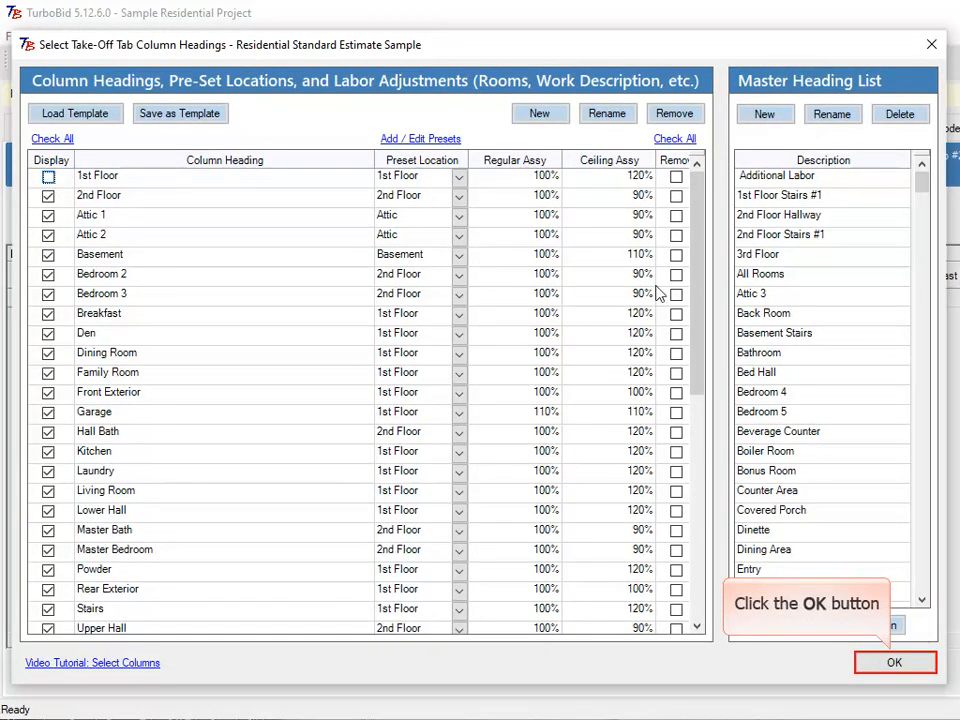
pyautogui.click(896, 668)
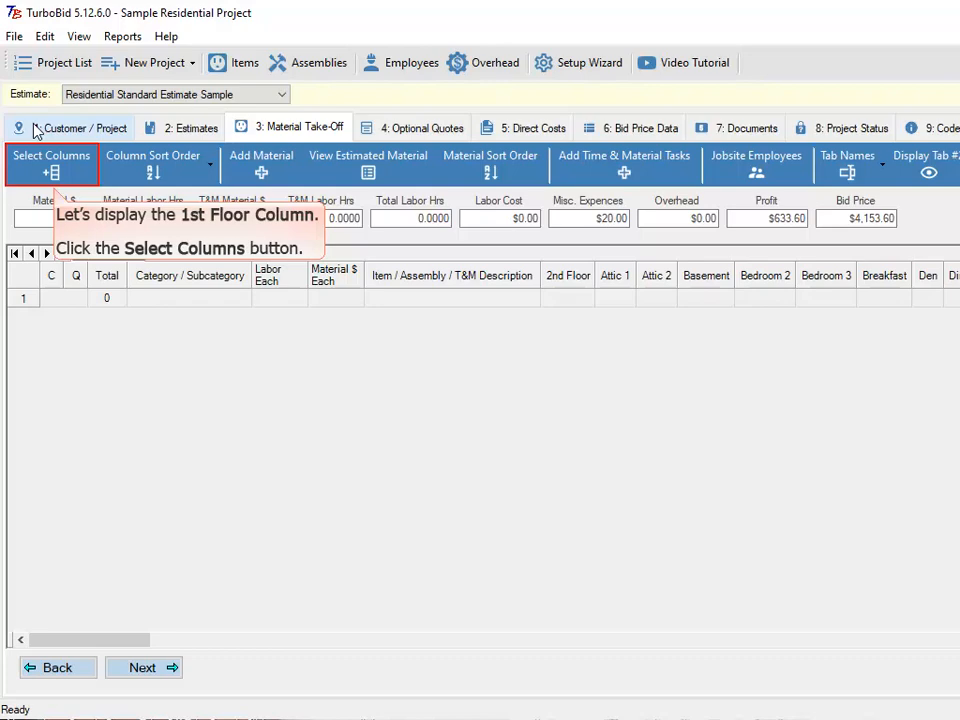
# - Display the 1st Floor column again in the material take-off
pyautogui.click(47, 168)
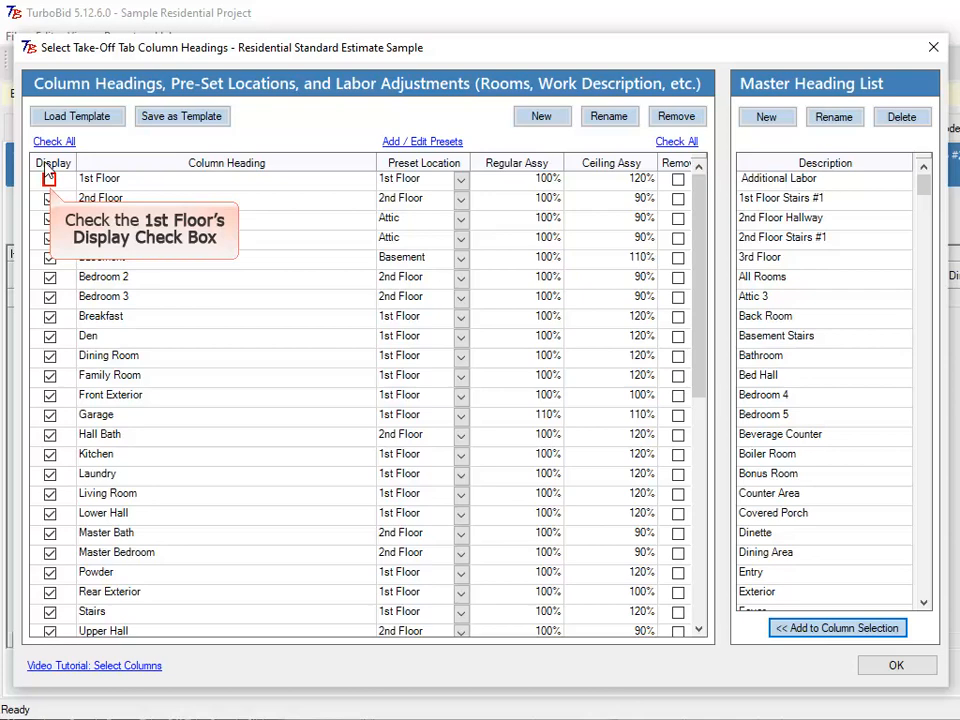
pyautogui.click(51, 182)
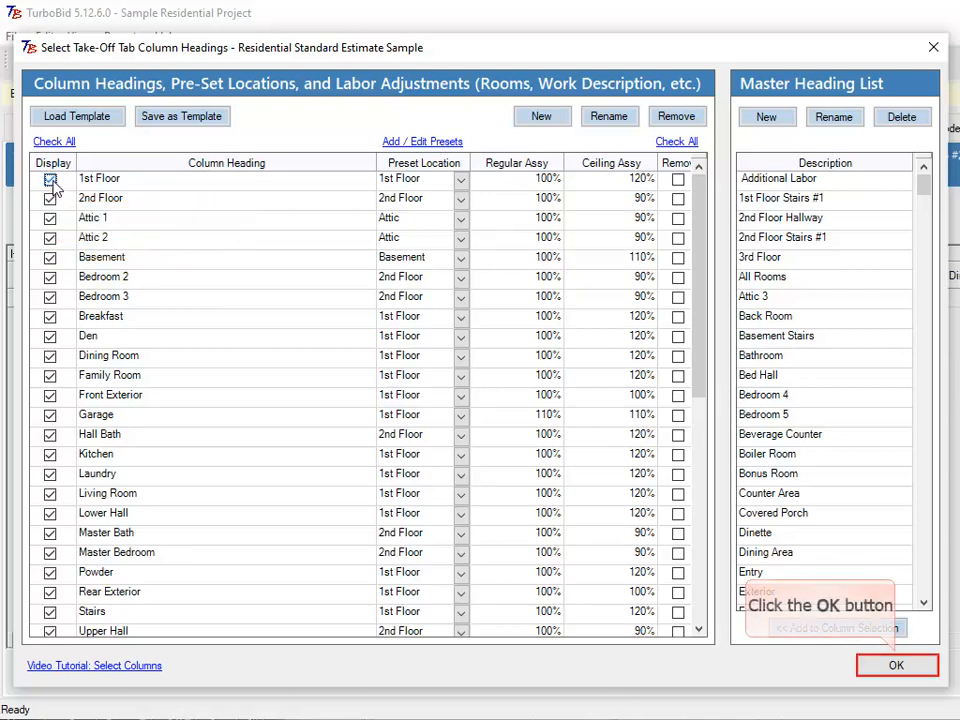
pyautogui.click(892, 670)
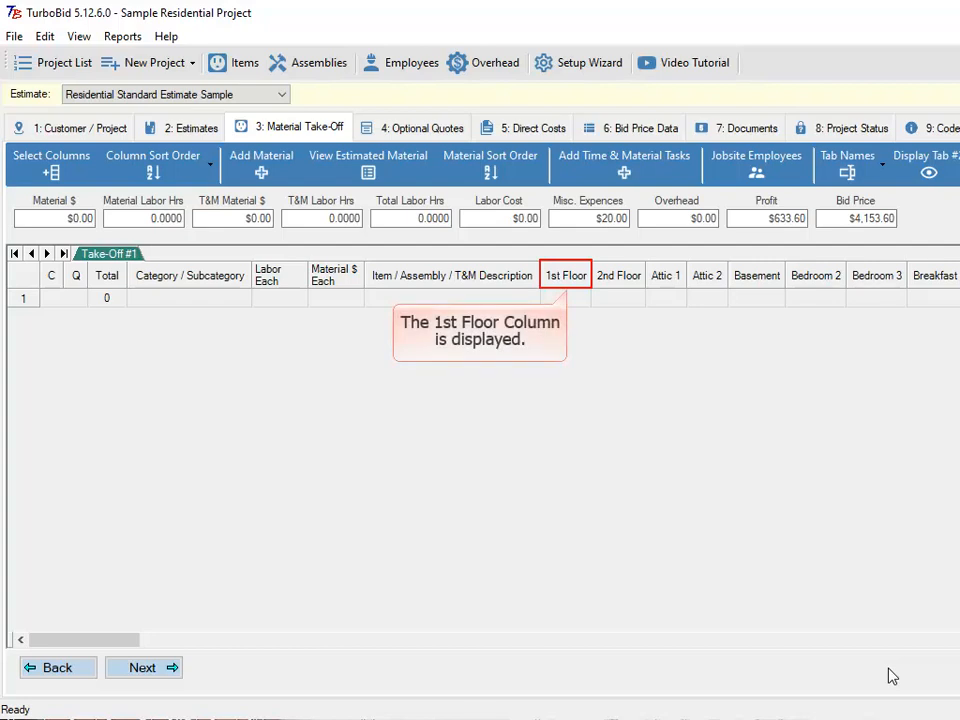